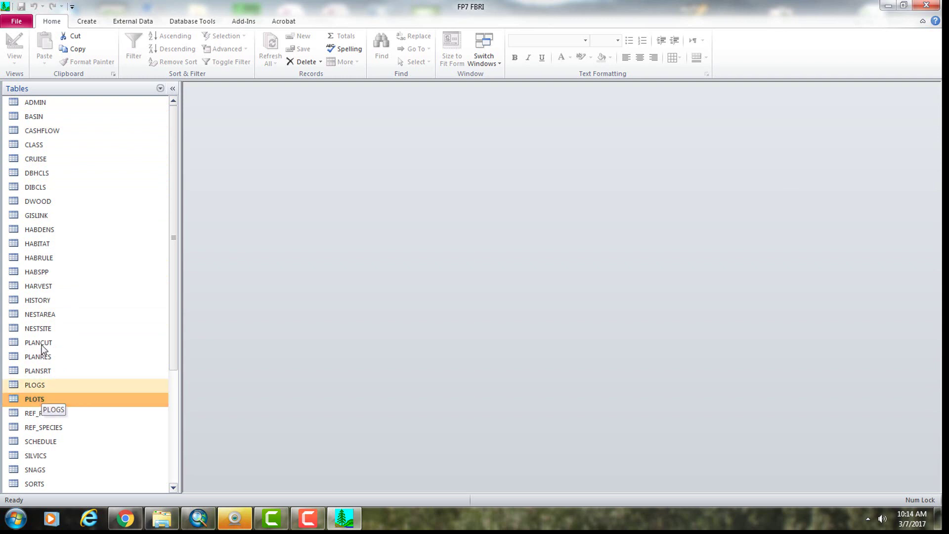
Open the ADMIN table and examine the stand record's fields from STD_ID through OWNER, township, region and AREA_RPT.
double_click(37, 101)
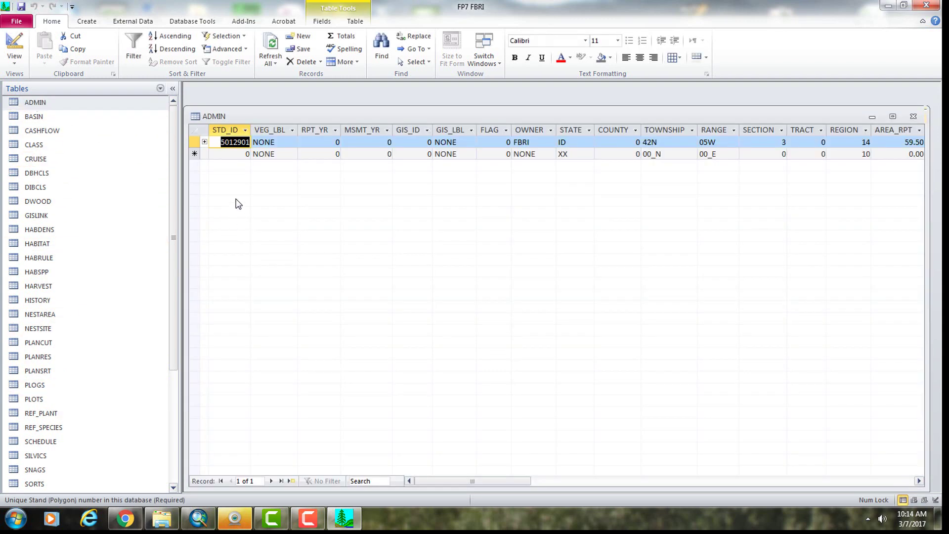
key("Tab")
key("Tab")
key("Tab")
key("Tab")
key("Tab")
key("Tab")
key("Tab")
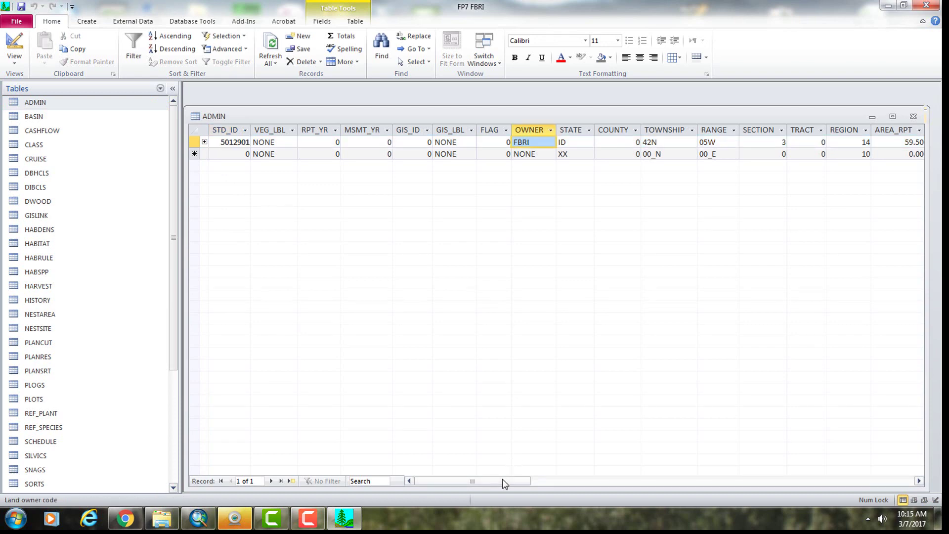
left_click(866, 142, "shift")
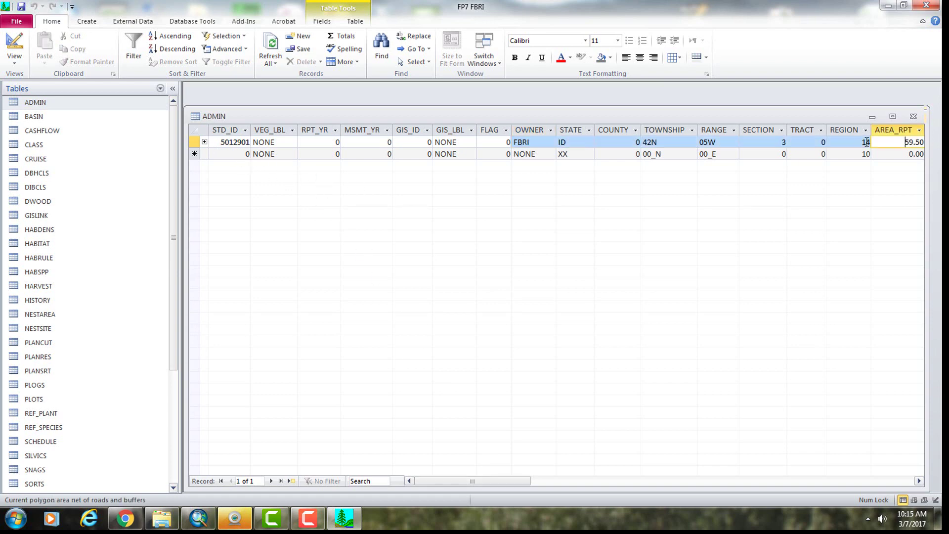
mouse_move(451, 480)
left_mouse_down()
mouse_move(498, 480)
mouse_move(434, 477)
left_mouse_up()
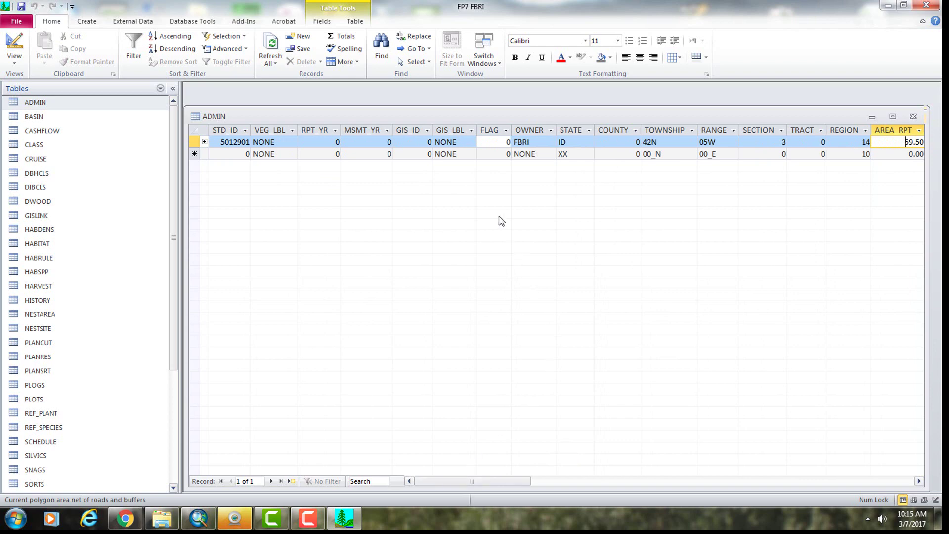
Set FLAG to 1 for the FBRI stand in the ADMIN table, review the remaining fields and close the table.
left_click(420, 141)
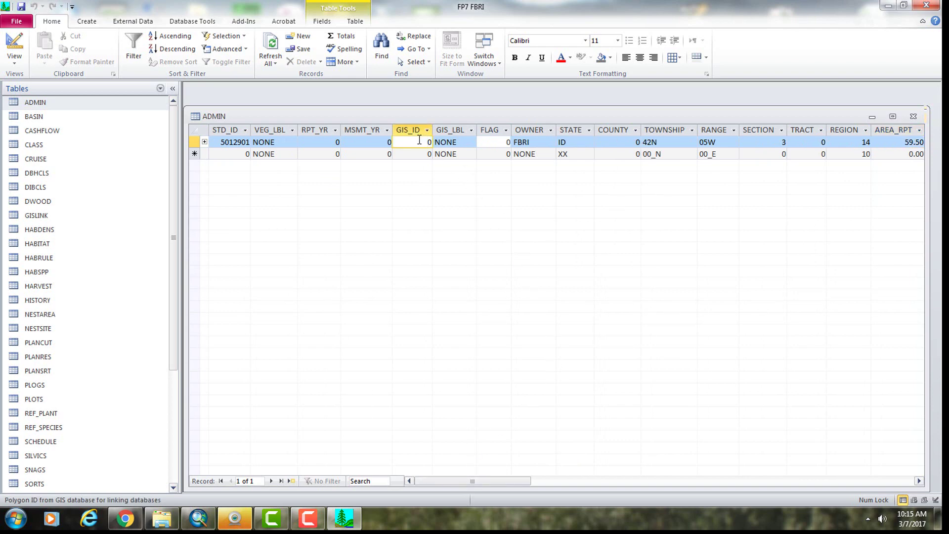
key("Tab")
key("Tab")
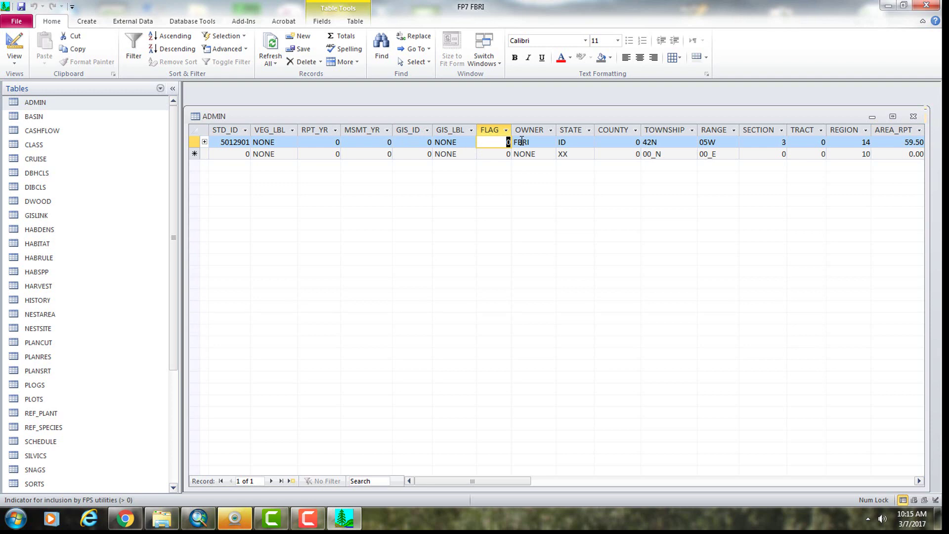
type("1")
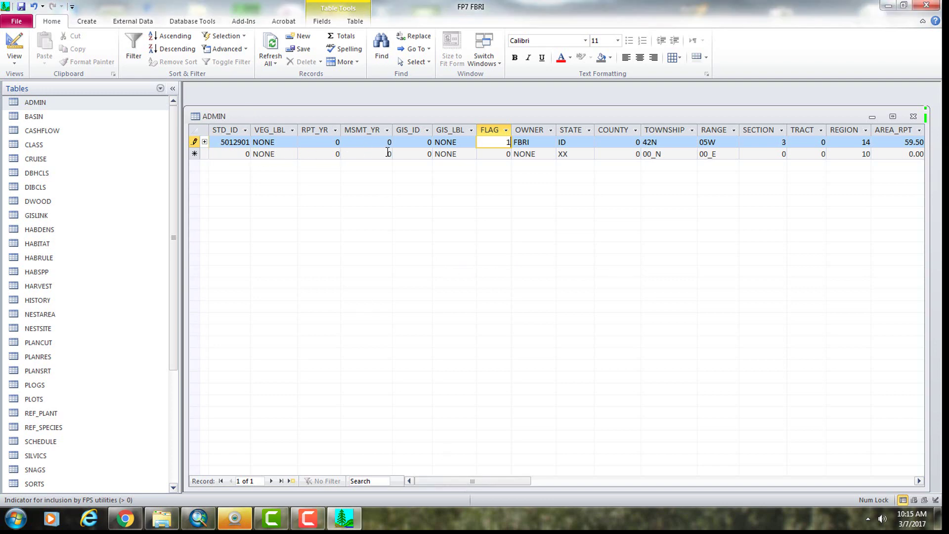
left_click_drag(462, 478, 743, 489)
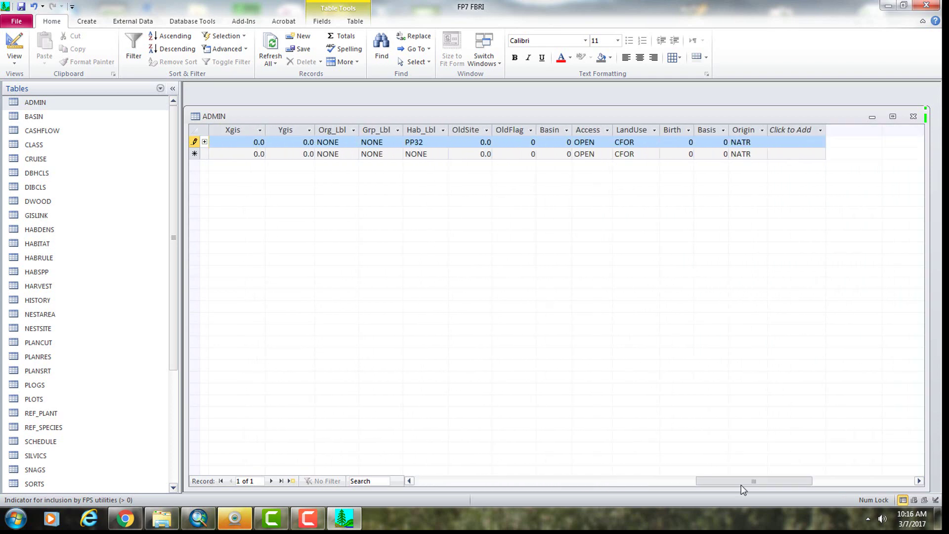
key("ctrl+w")
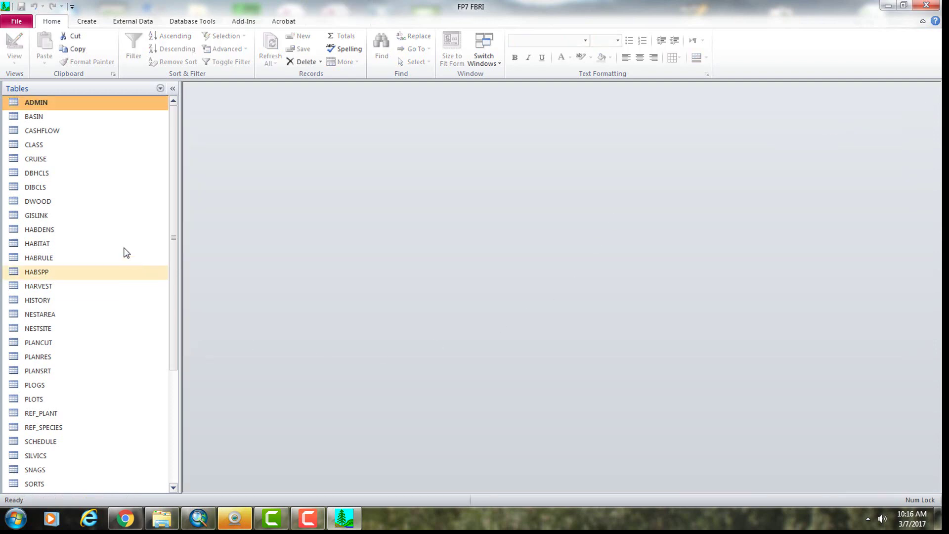
Open the CRUISE table, review the stand's BAF_DBH and PLOT_AREA sampling fields, and close the table.
double_click(50, 162)
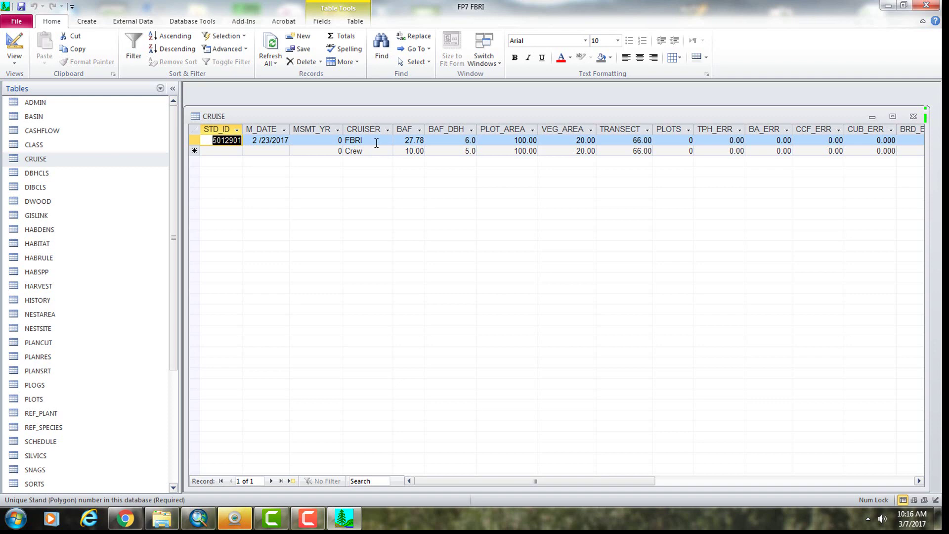
left_click(441, 144)
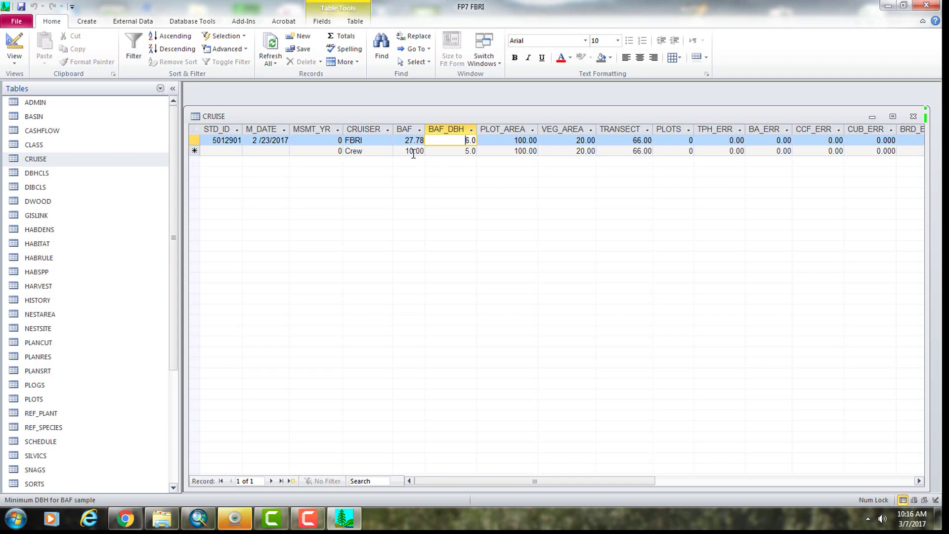
left_click(493, 142)
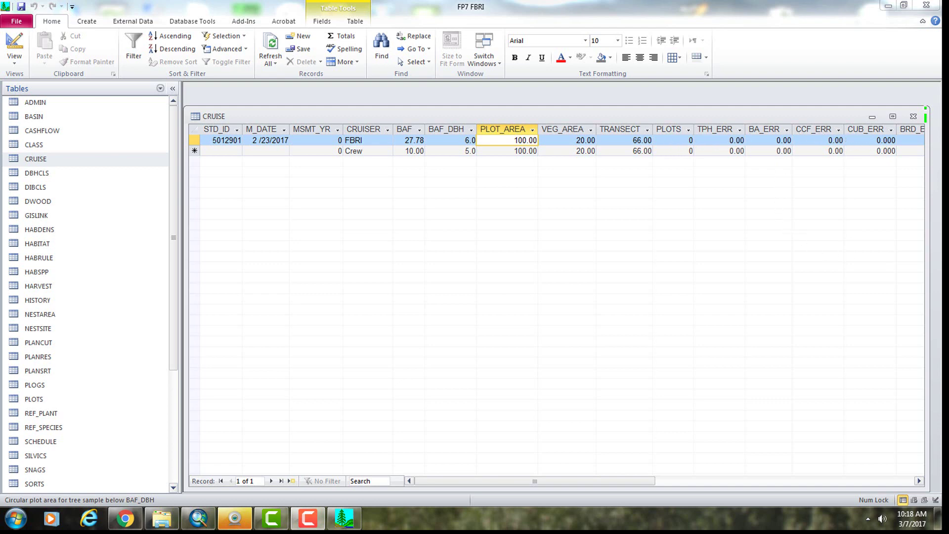
left_click(912, 116)
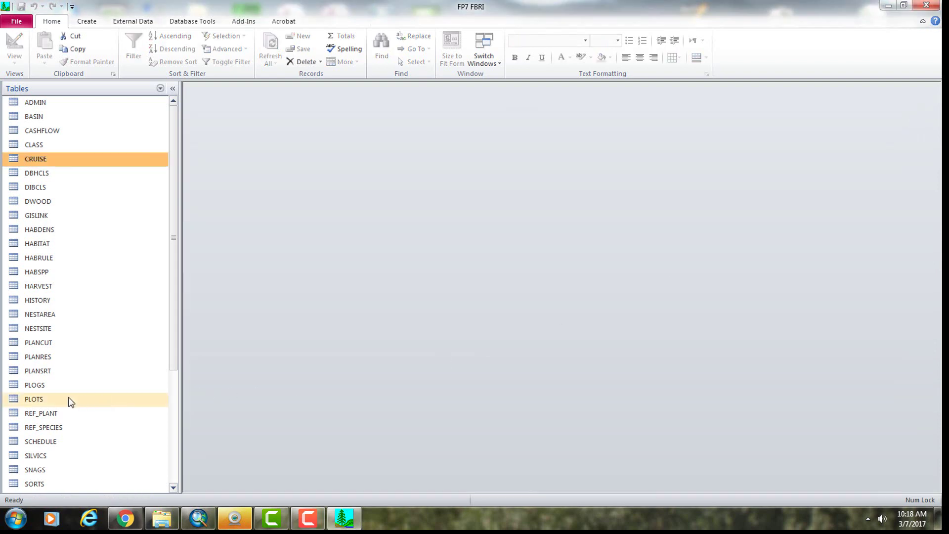
Open the PLOTS table and examine the HT_CODE, taper, AGE and AGE_CODE fields of the tree records.
double_click(46, 400)
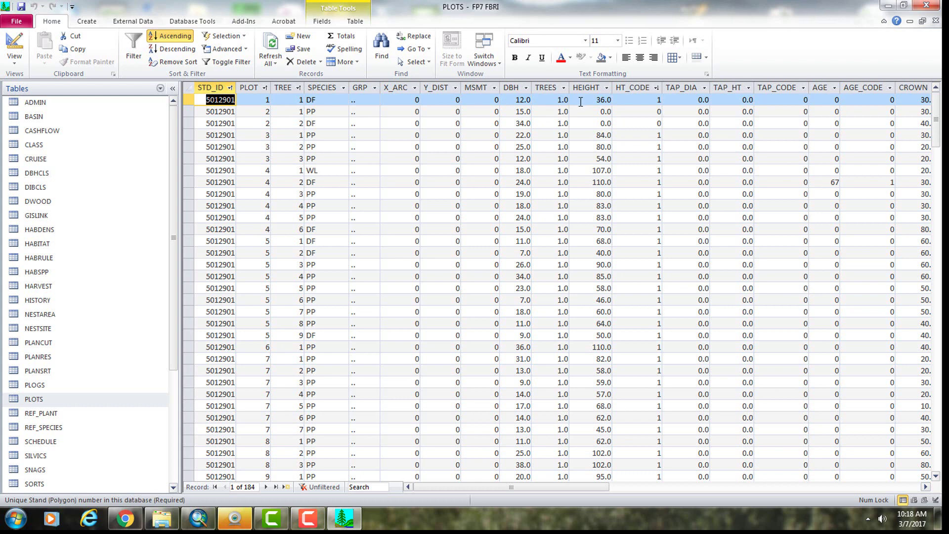
left_click(632, 101)
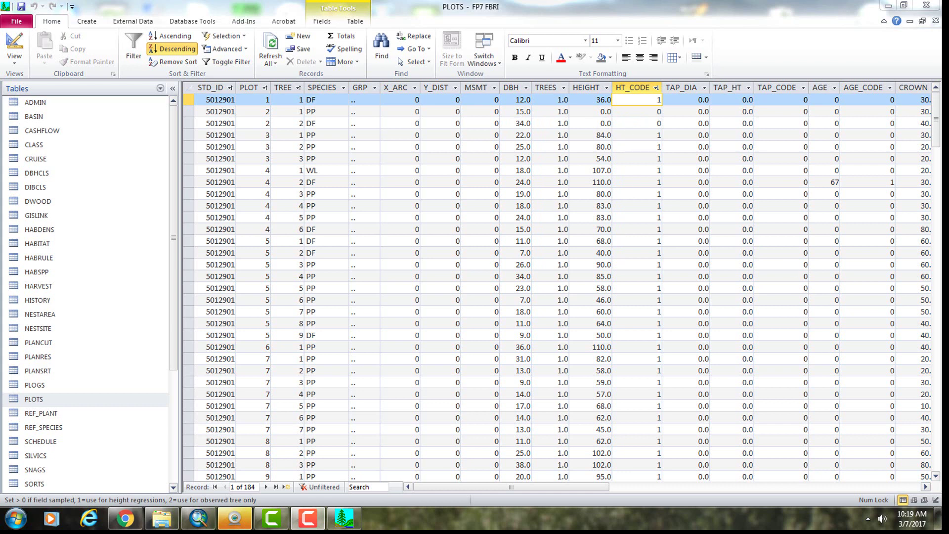
key("Tab")
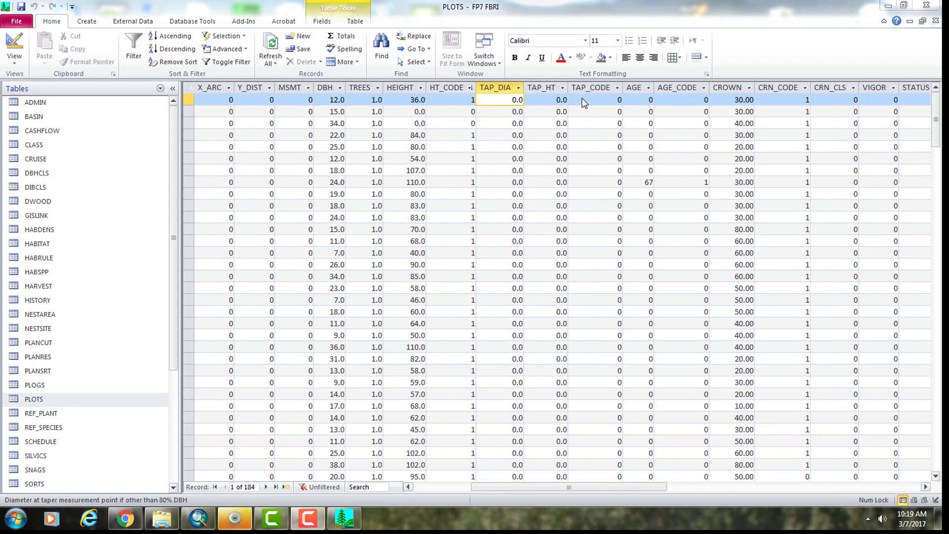
left_click(545, 102)
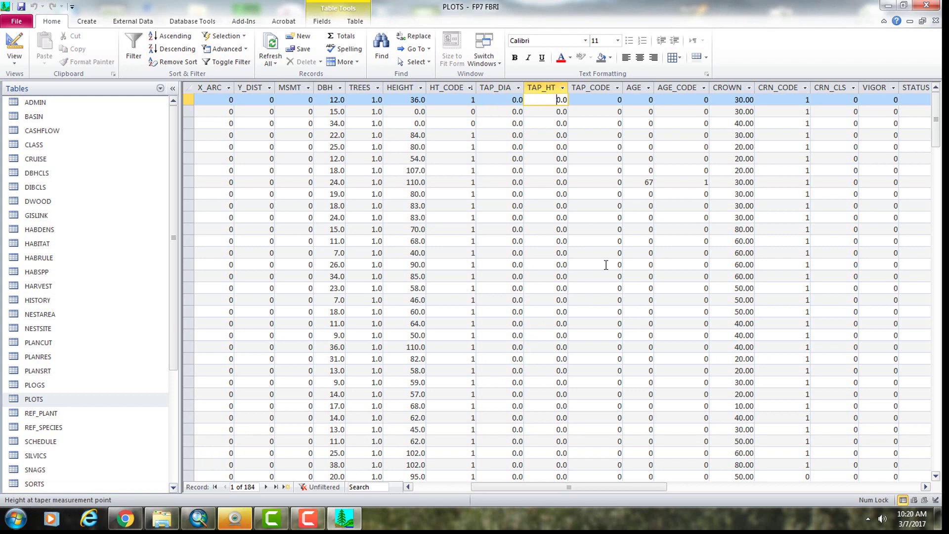
left_click(632, 184)
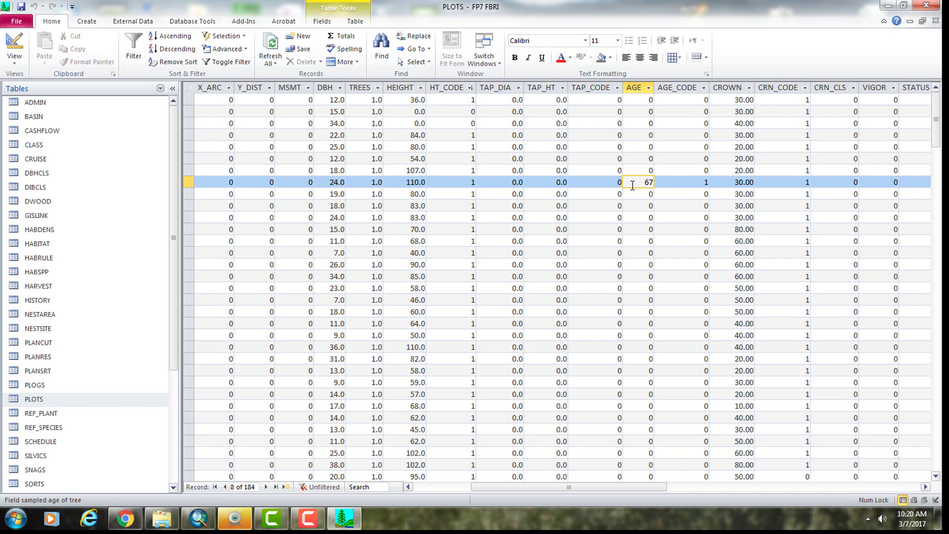
left_click(679, 181)
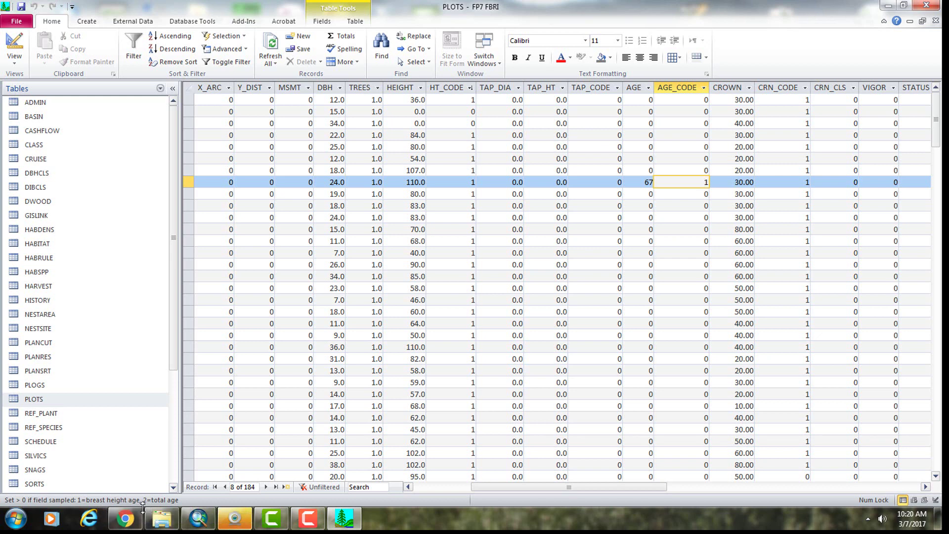
Examine the CROWN, CRN_CODE, defect and DEF_CODE fields of the tree records in the PLOTS table.
scroll(613, 203, "right", 3)
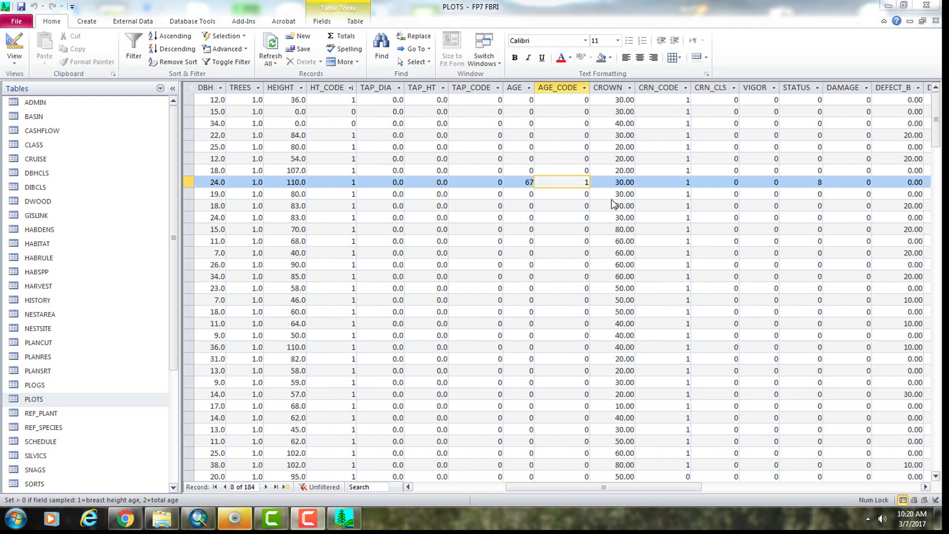
left_click(609, 183)
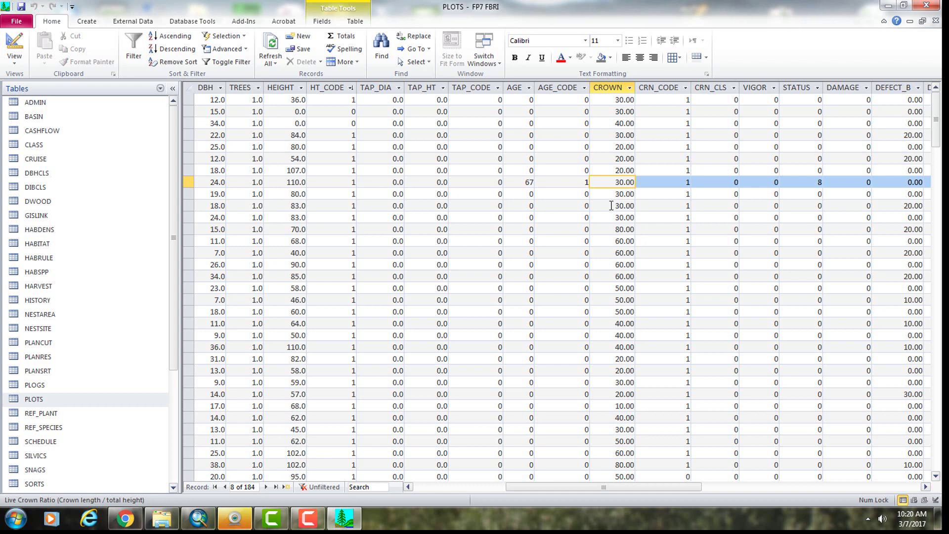
left_click(669, 184)
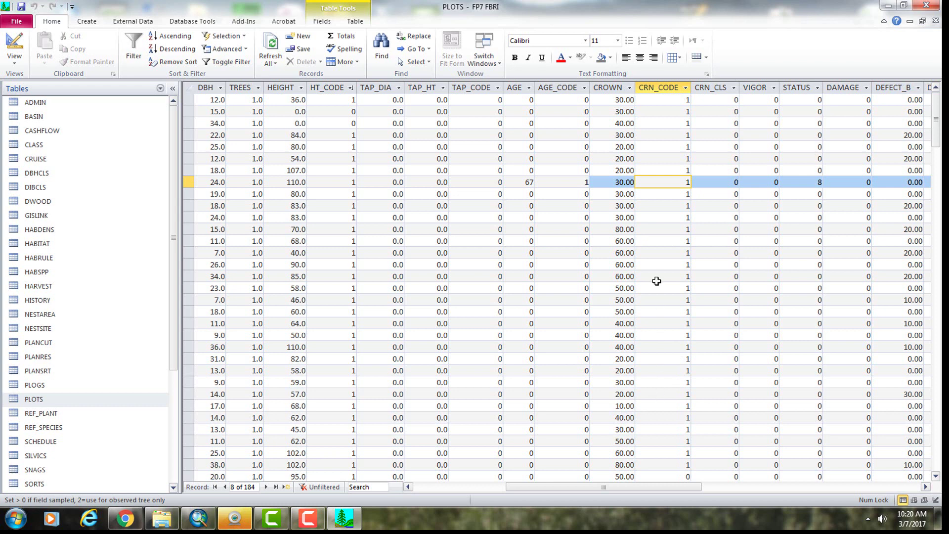
scroll(582, 175, "right", 3)
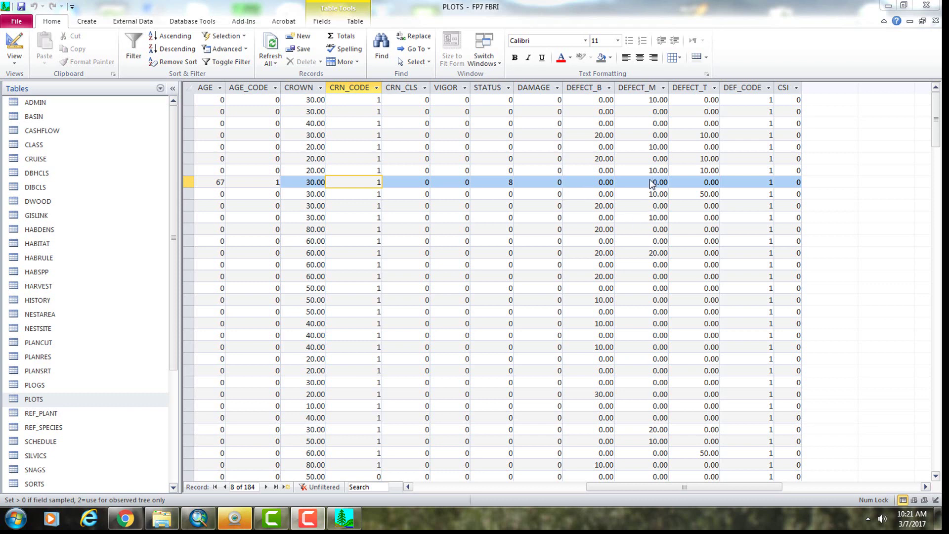
left_click(752, 182)
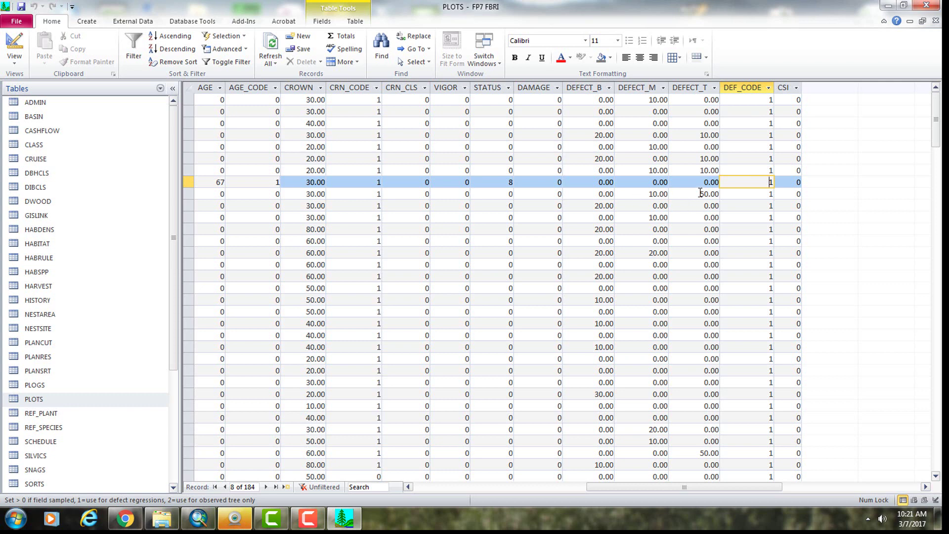
left_click(758, 194)
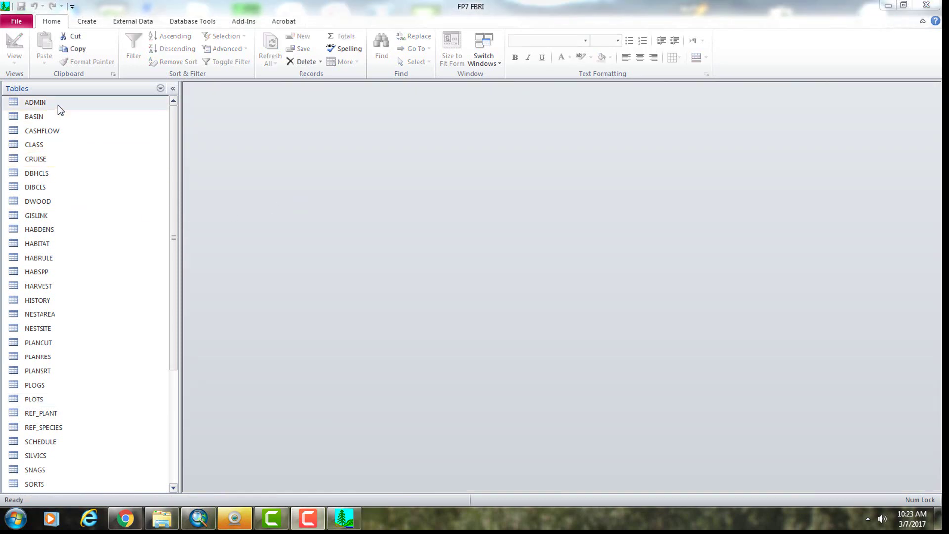
Open the ADMIN table, check the FLAG value of the stand to compile, and close the table.
double_click(58, 105)
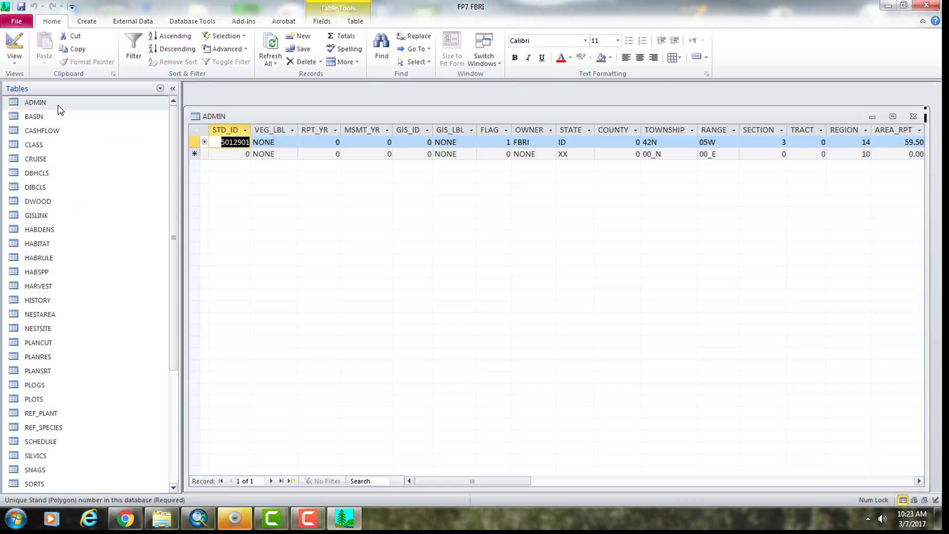
left_click(498, 144)
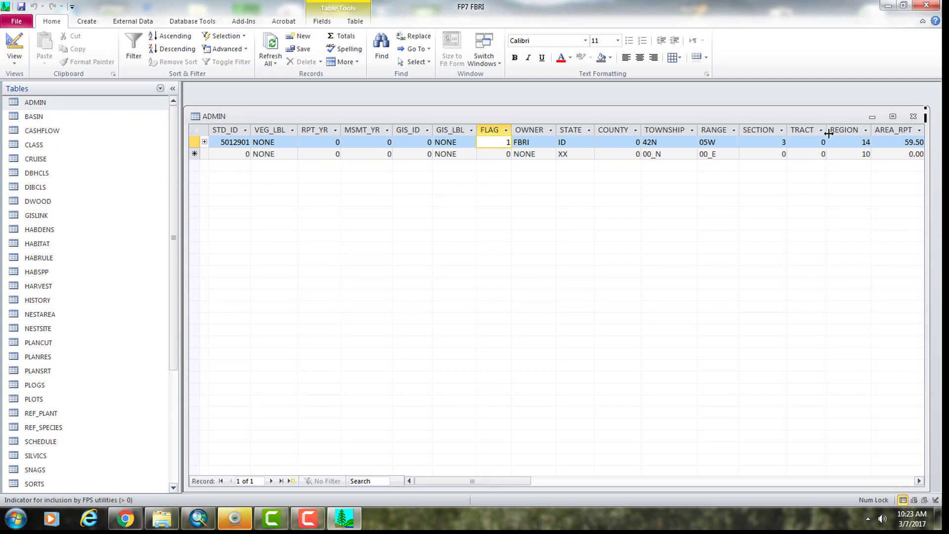
left_click(913, 116)
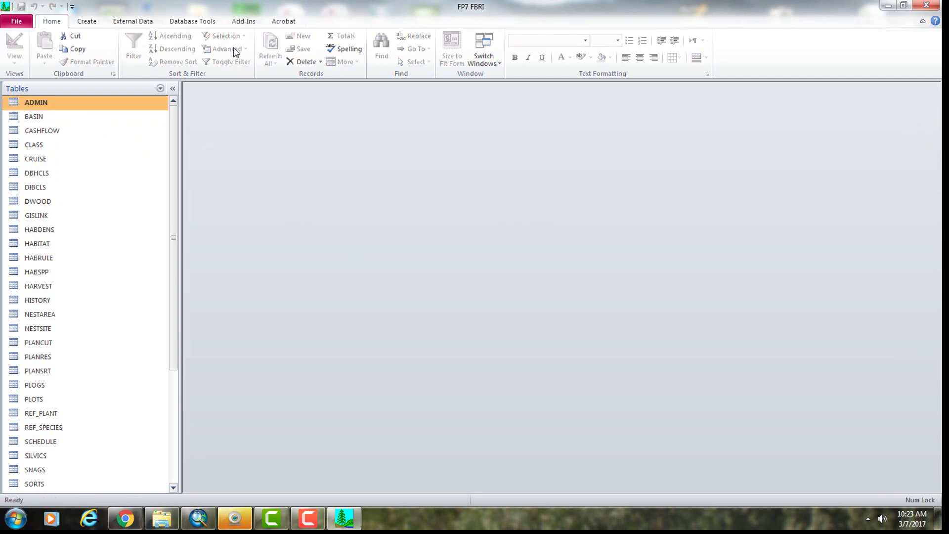
Run the Cruise Compiler on the flagged stand without any optional sample sets, reports or table loads.
left_click(242, 21)
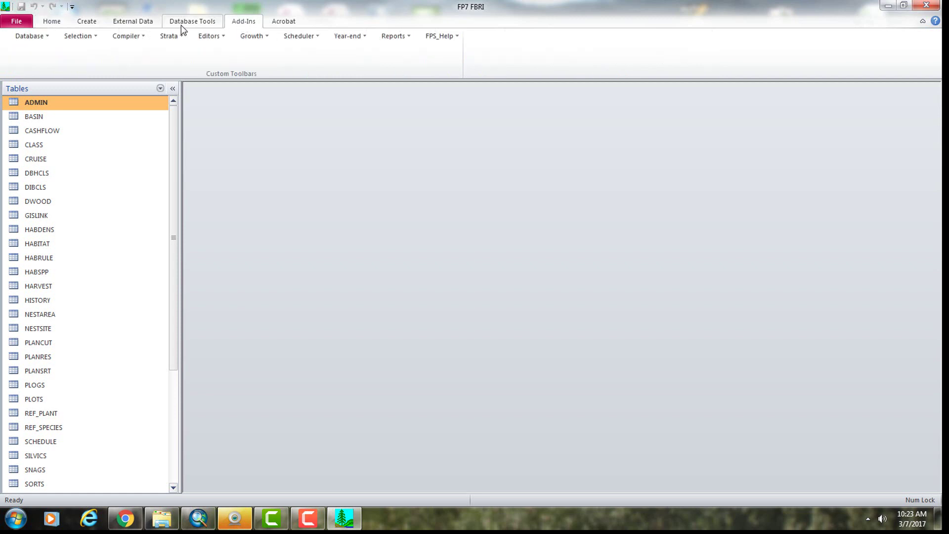
left_click(136, 32)
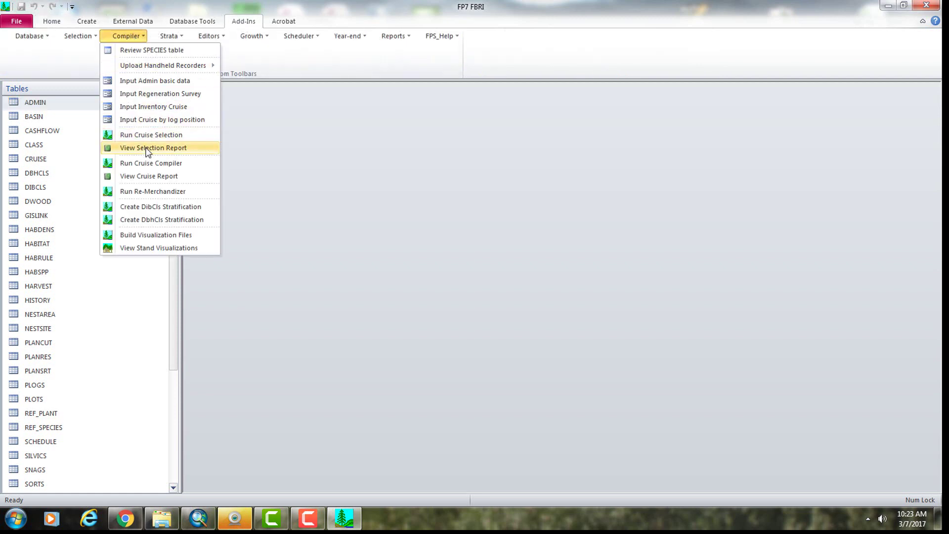
left_click(143, 164)
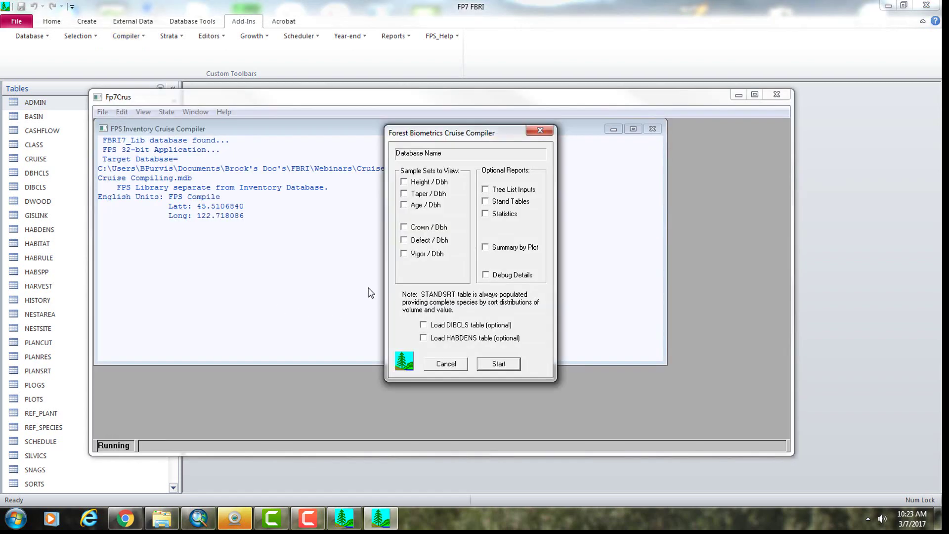
left_click(497, 364)
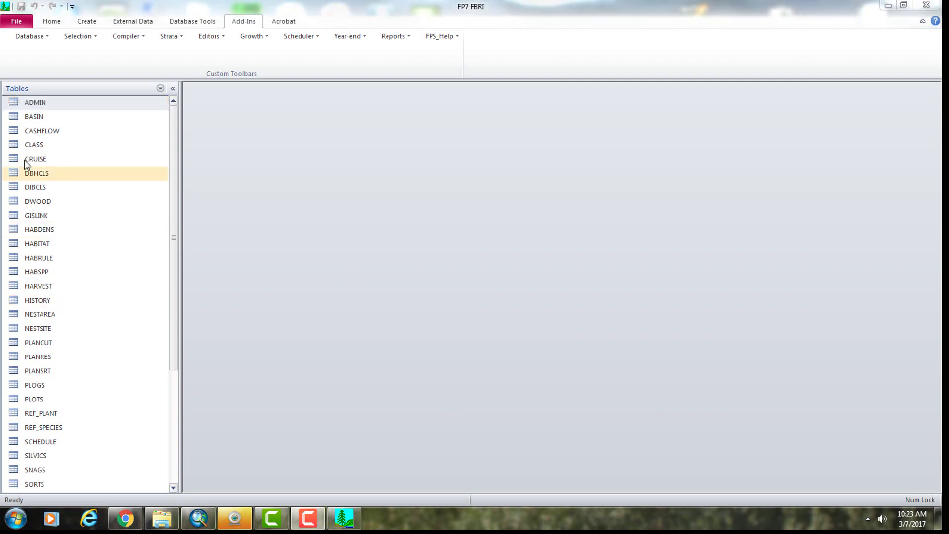
Open the ADMIN table and check the stand's RPT_YR and MSMT_YR values after compiling.
double_click(40, 103)
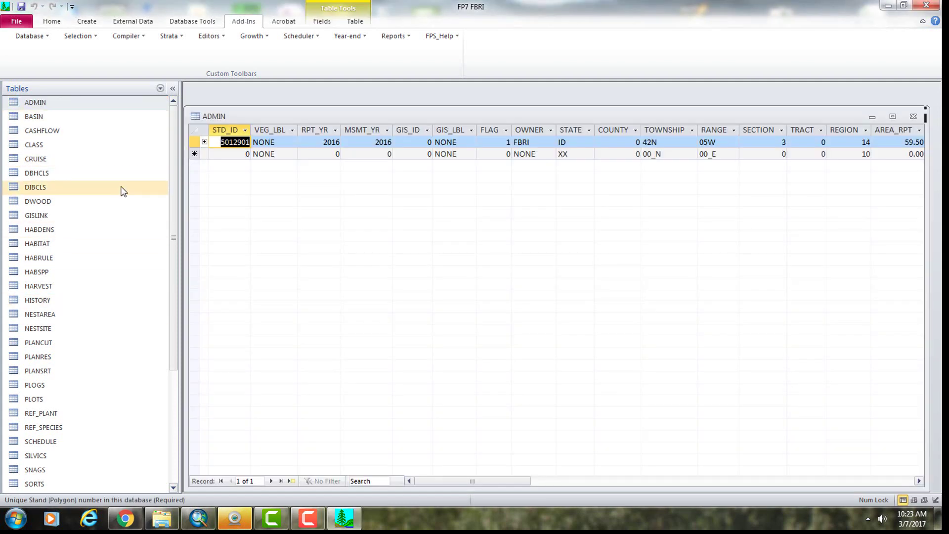
left_click(305, 142)
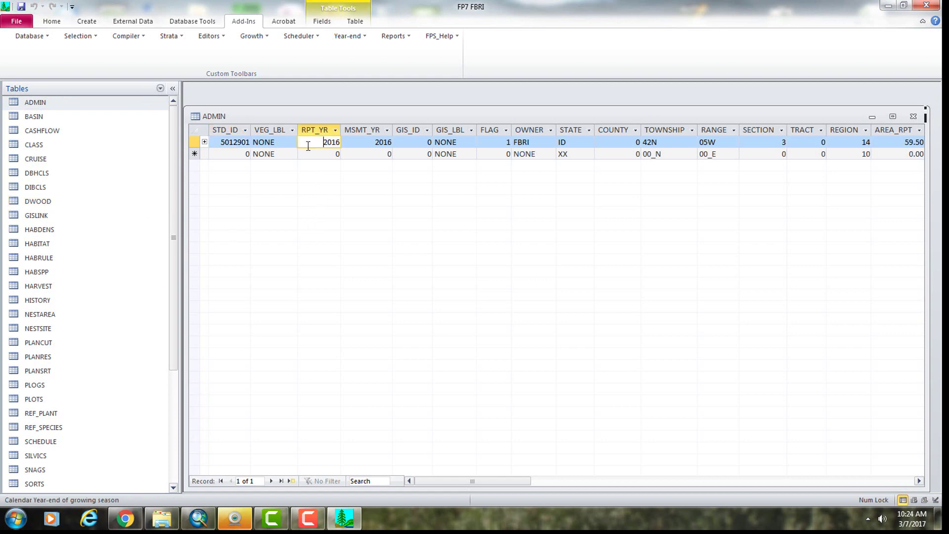
left_click(356, 142)
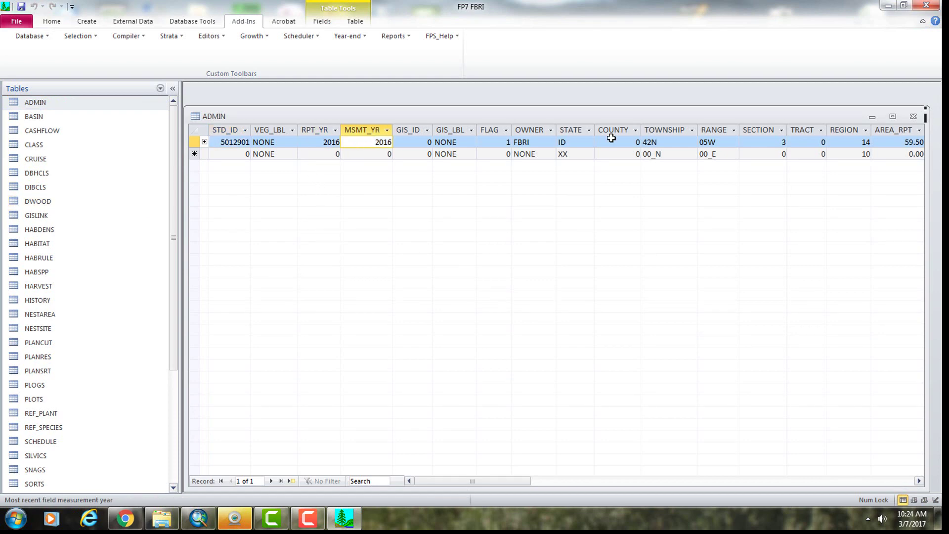
Close the ADMIN table and check the MSMT_YR, PLOTS and sampling error fields through BRD_ERR in the CRUISE table.
left_click(913, 117)
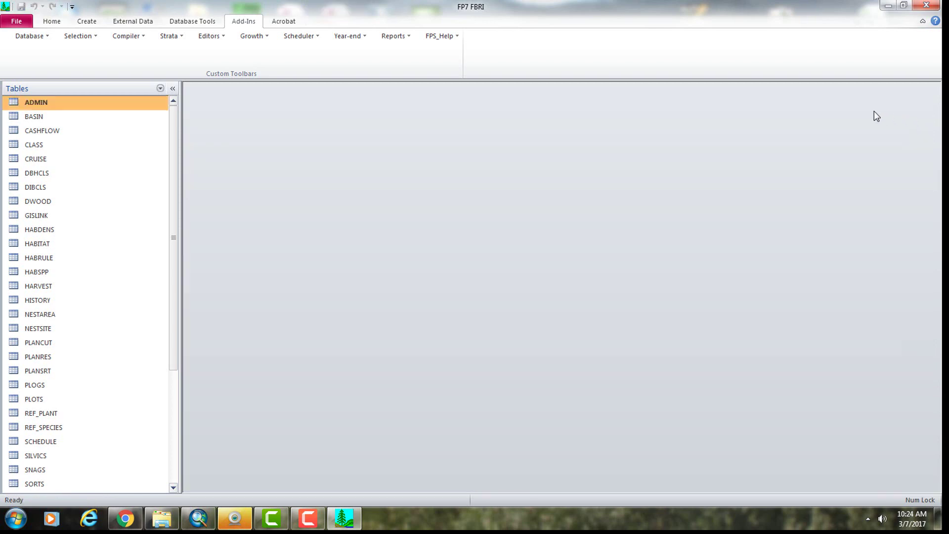
double_click(64, 163)
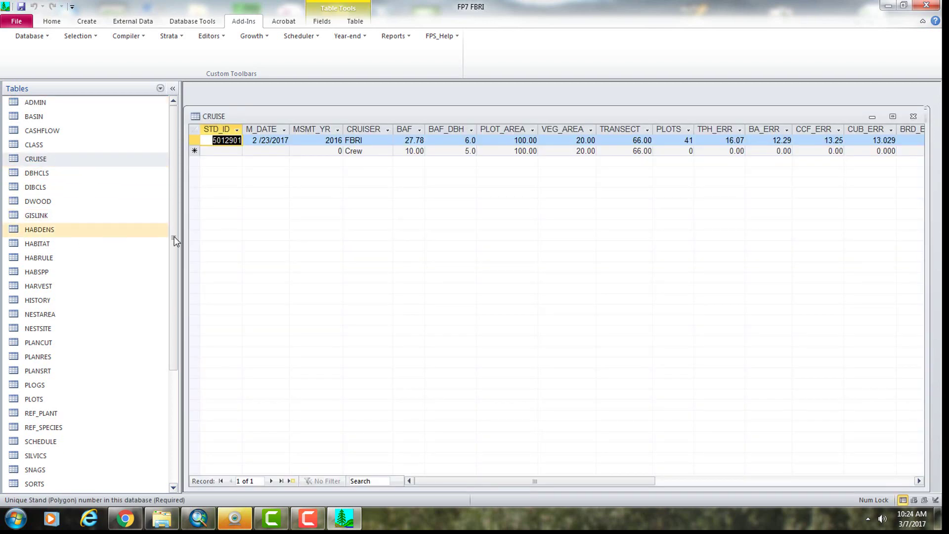
left_click(304, 143)
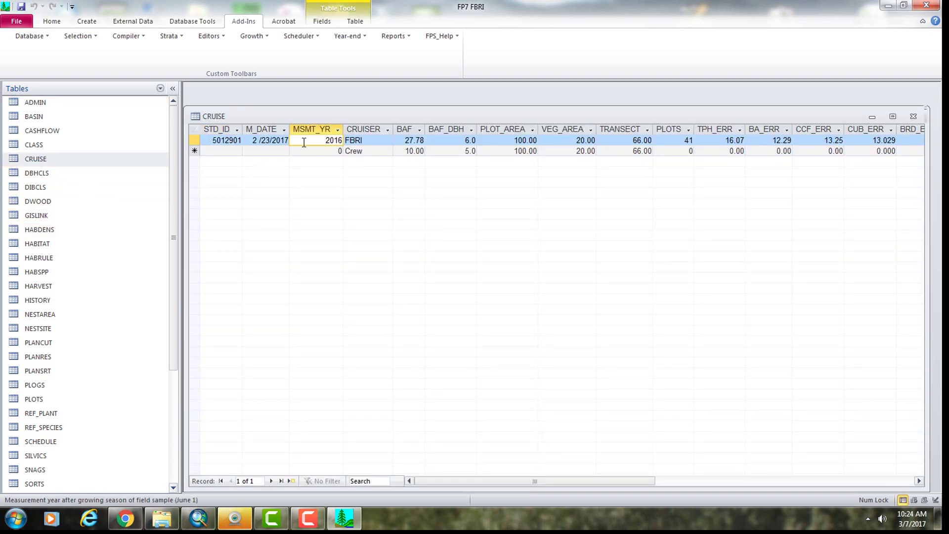
left_click_drag(446, 479, 499, 479)
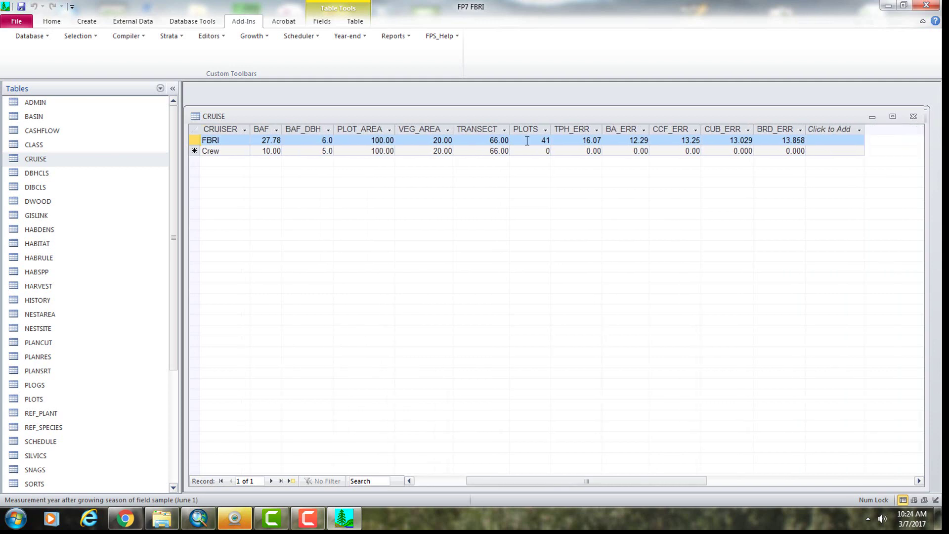
left_click(526, 141)
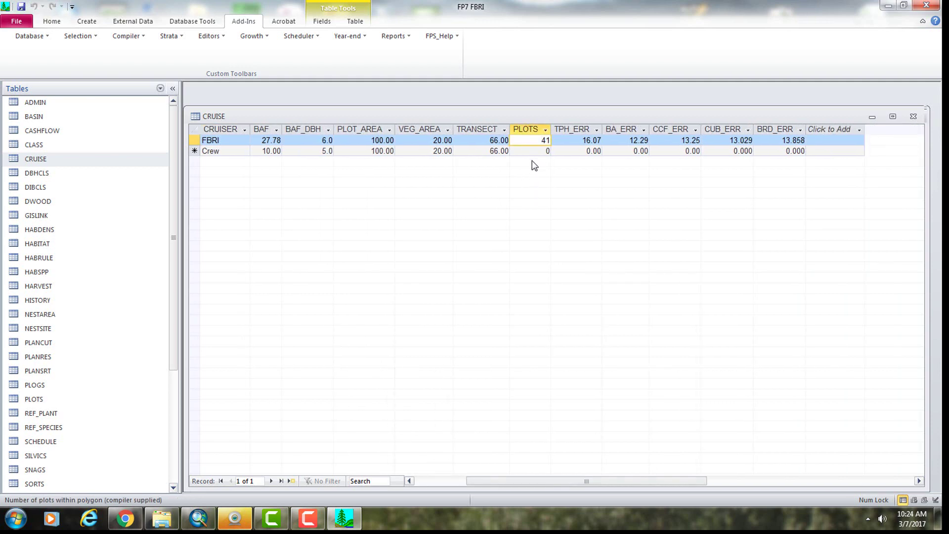
left_click(768, 213)
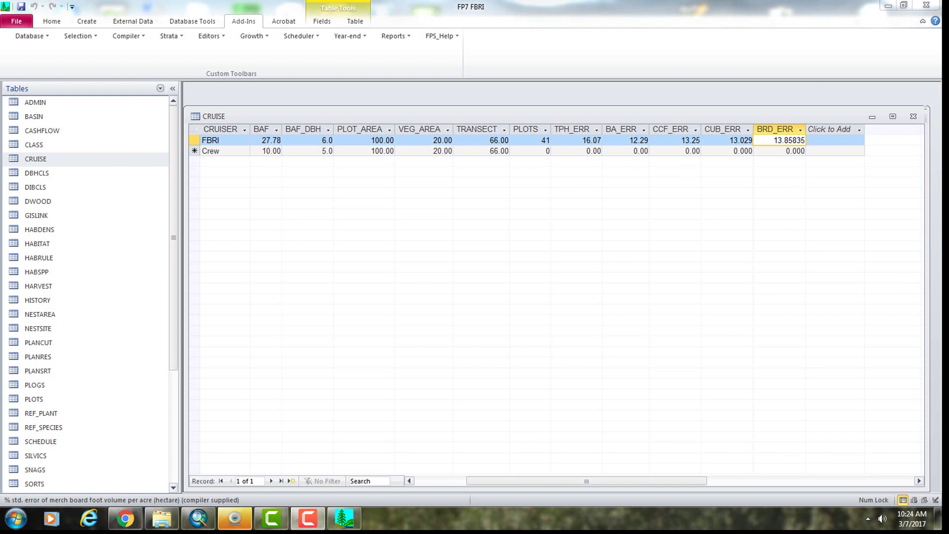
key("ctrl+w")
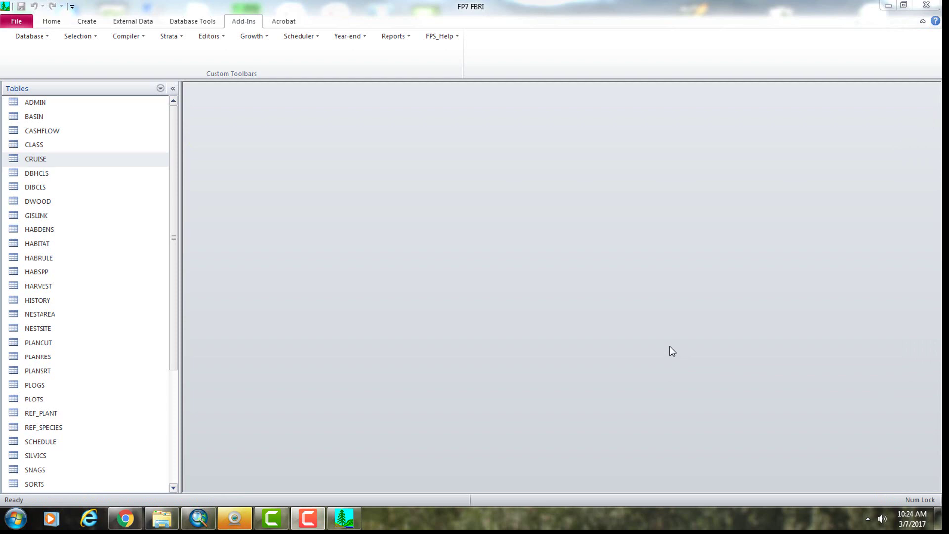
Open the PLOTS table and check the MSMT year of the tree records.
double_click(42, 401)
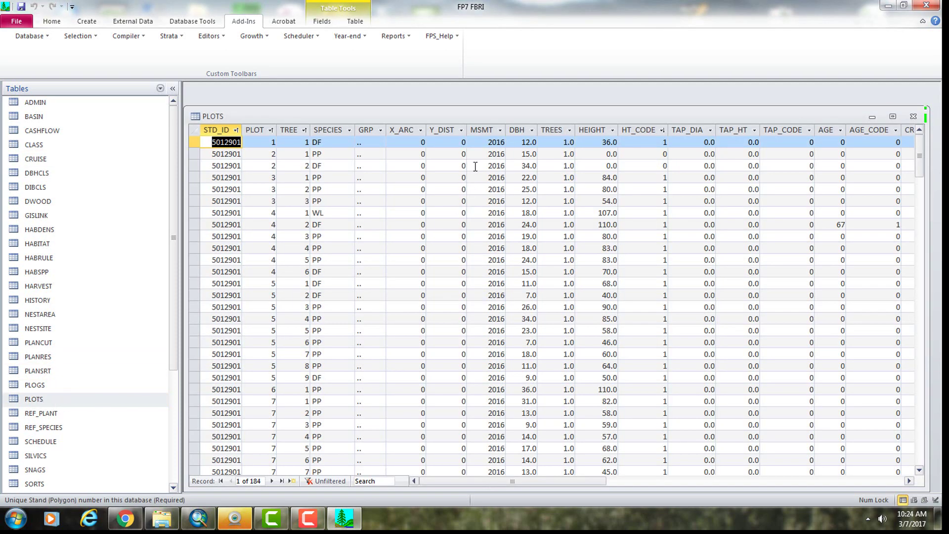
left_click(478, 144)
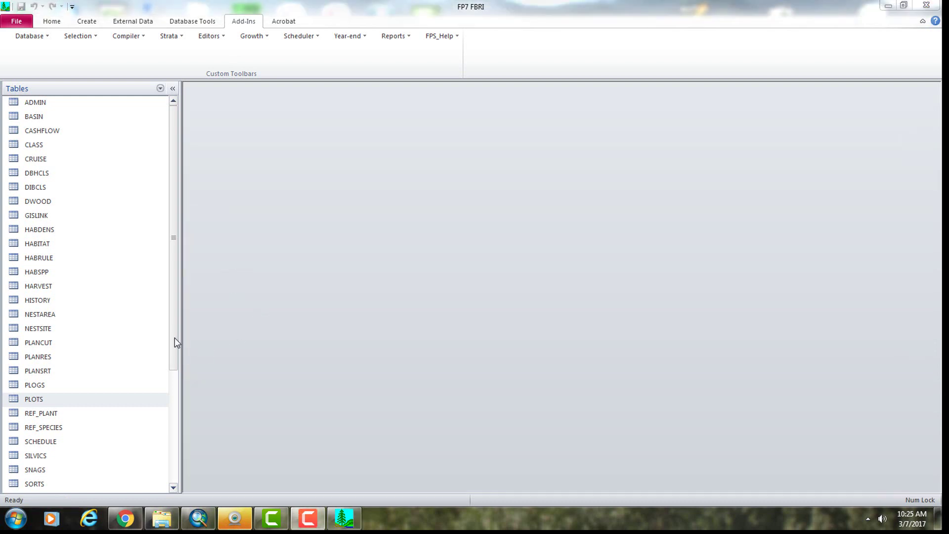
Open the STAND table, examine the stand's compiled per-acre fields through BoardNet, and close the table.
left_click_drag(174, 272, 167, 365)
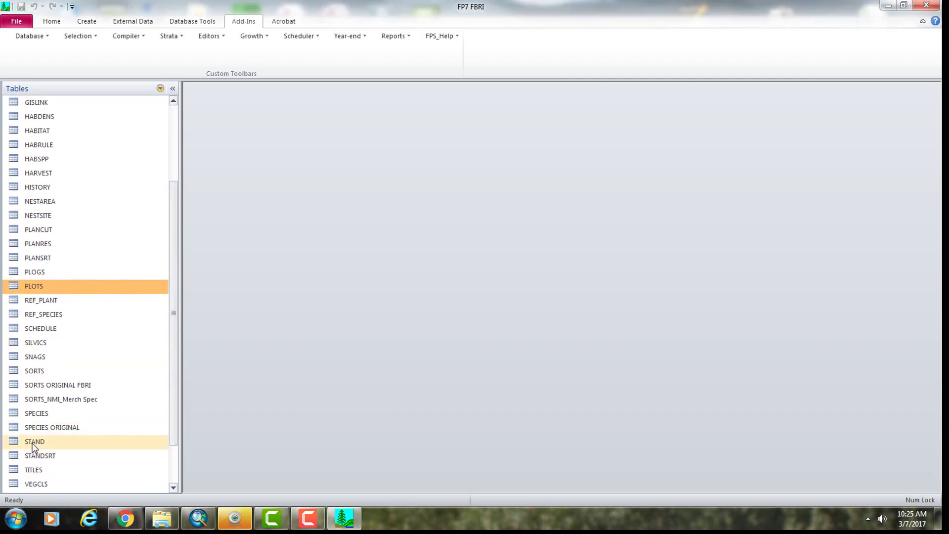
double_click(33, 444)
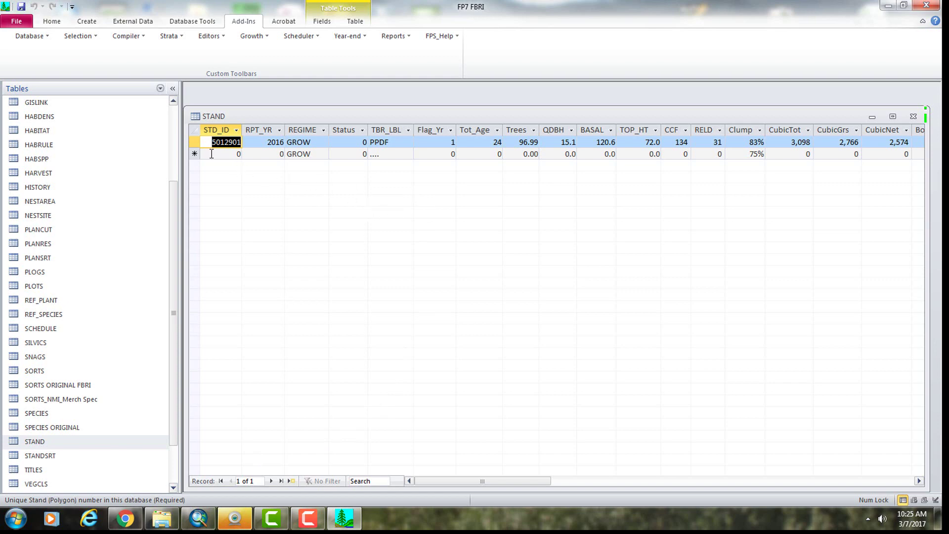
left_click(195, 142)
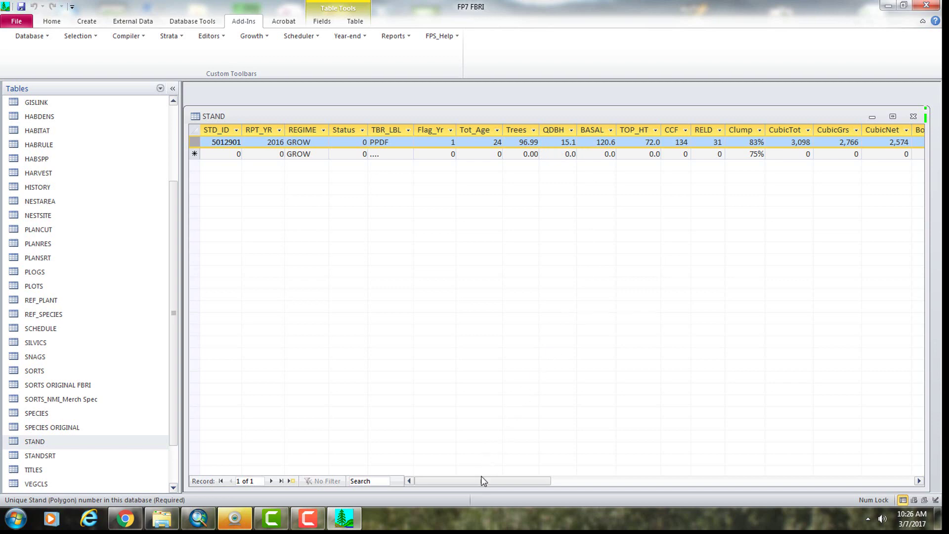
left_click_drag(479, 478, 514, 479)
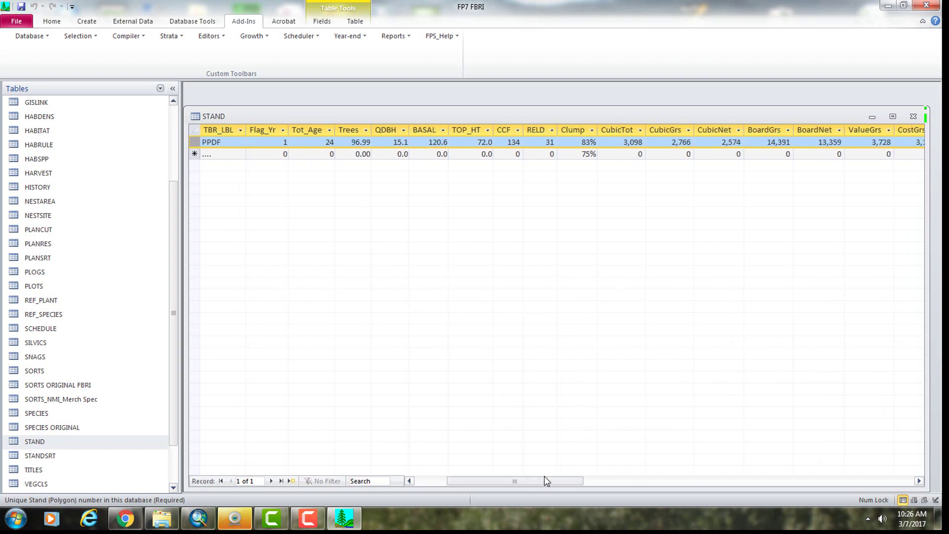
left_click(812, 141)
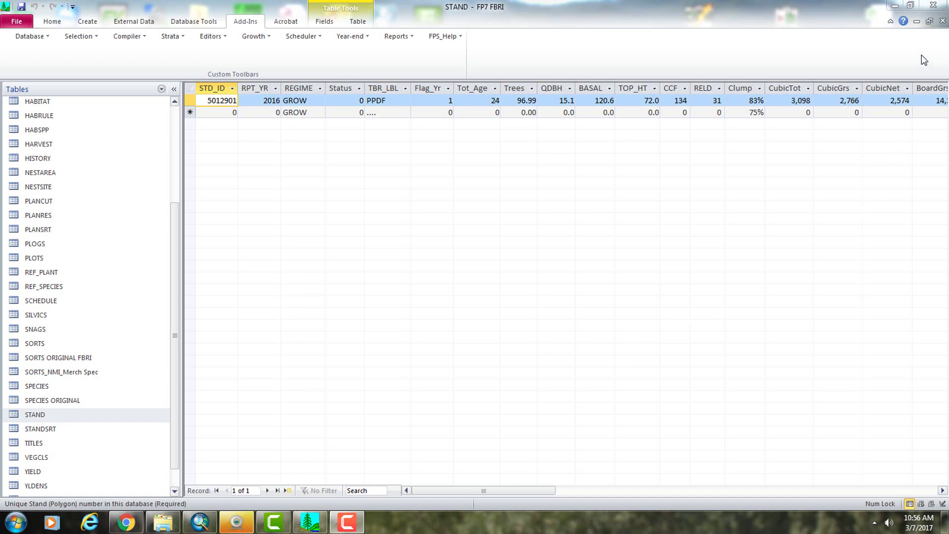
left_click(941, 21)
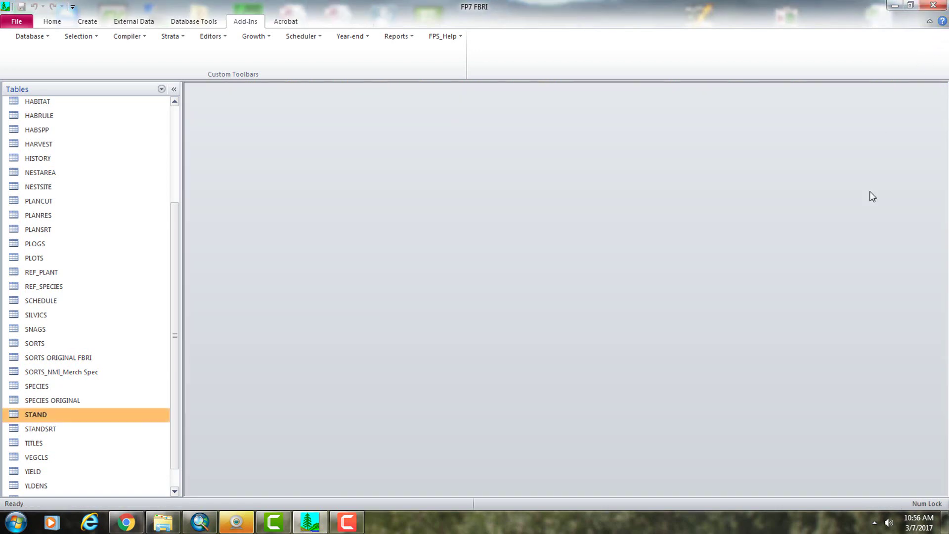
Create a new Habitat/Report Classification for the database without displaying the SQL commands.
left_click(171, 37)
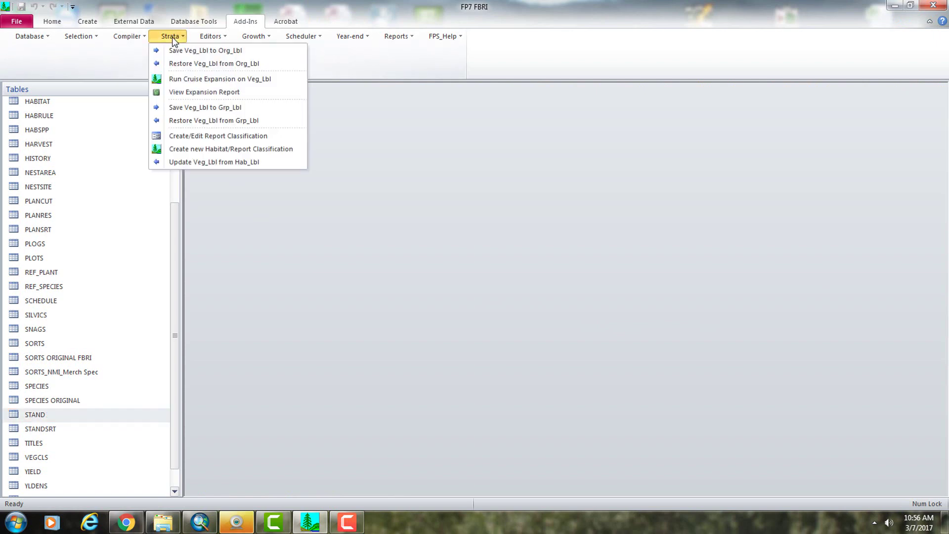
left_click(222, 152)
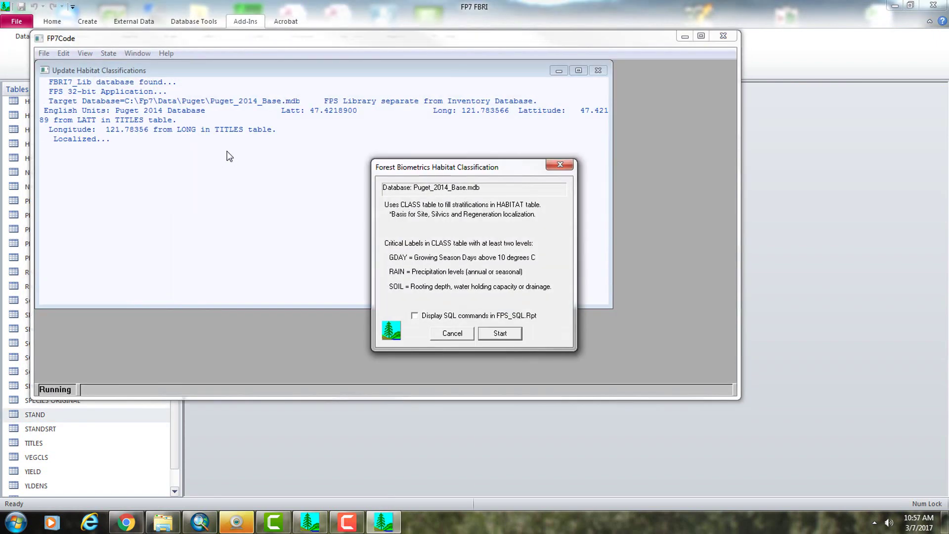
left_click(500, 334)
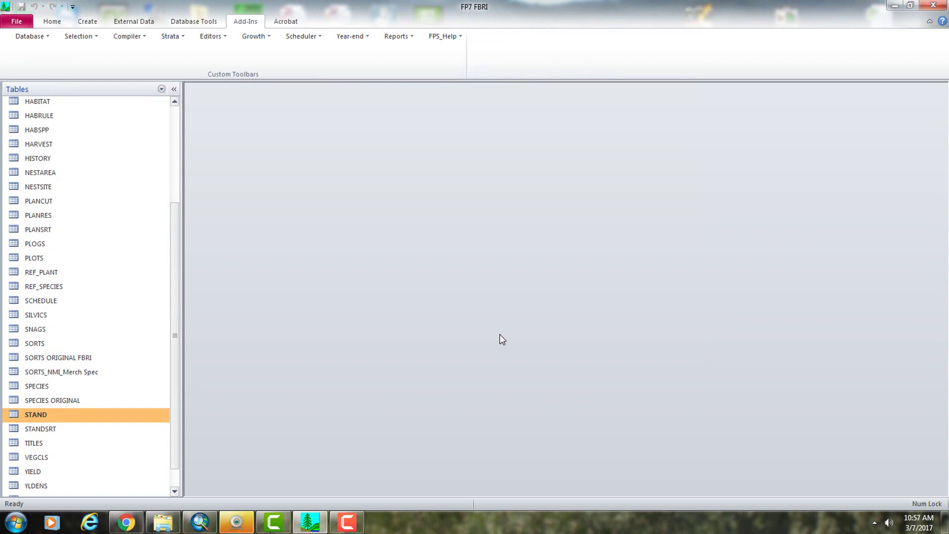
List the database's reports, review the TRStdList_Flag stand summary report, and close it.
left_click(144, 92)
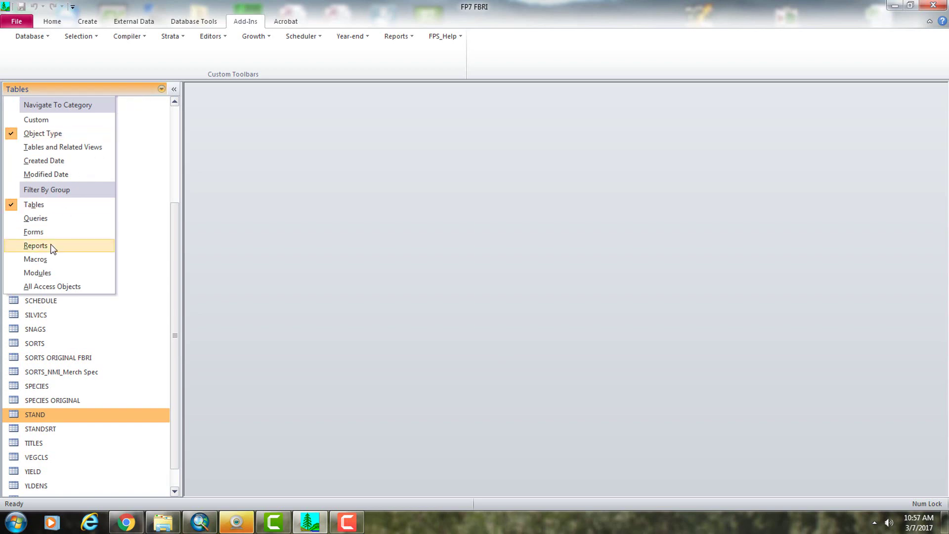
left_click(79, 246)
left_click_drag(174, 136, 172, 451)
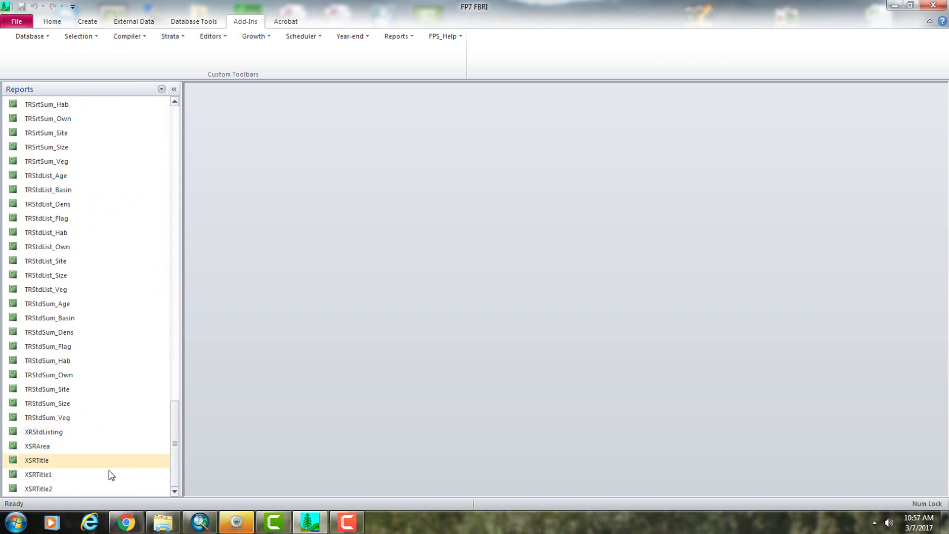
double_click(41, 220)
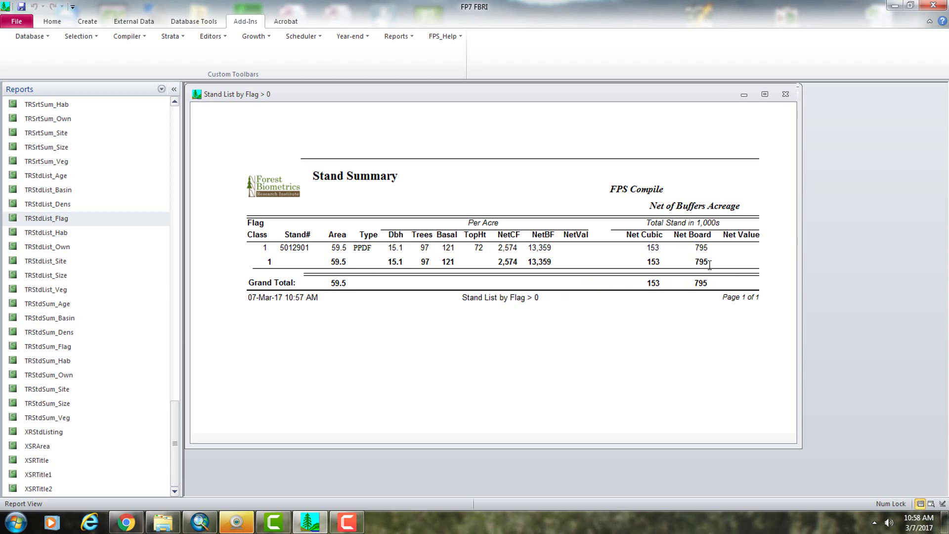
key("ctrl+w")
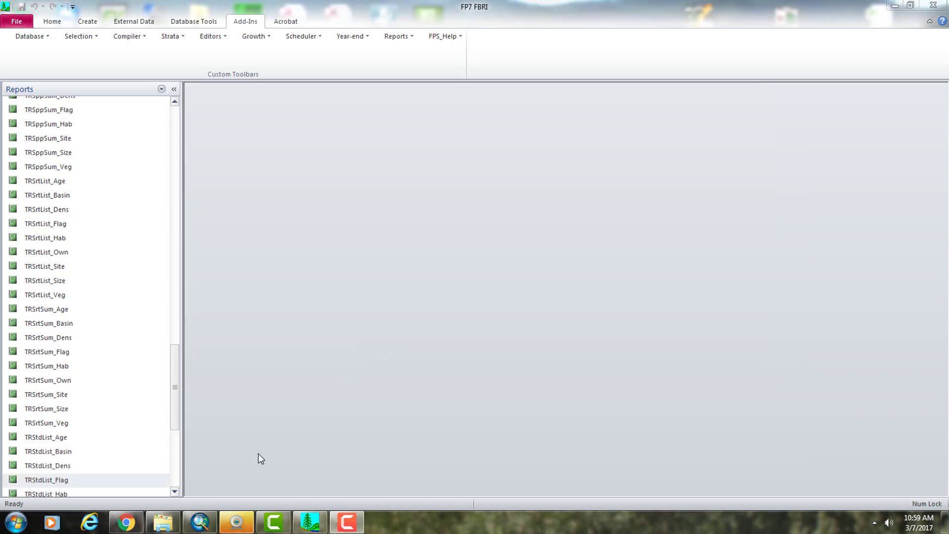
Open the TRSppSum_Flag report to review the species summary by flag.
double_click(44, 112)
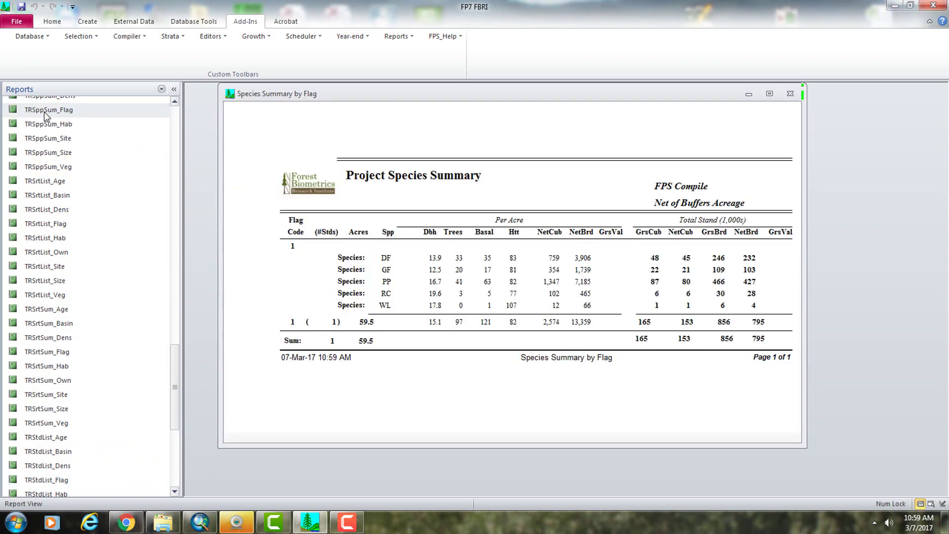